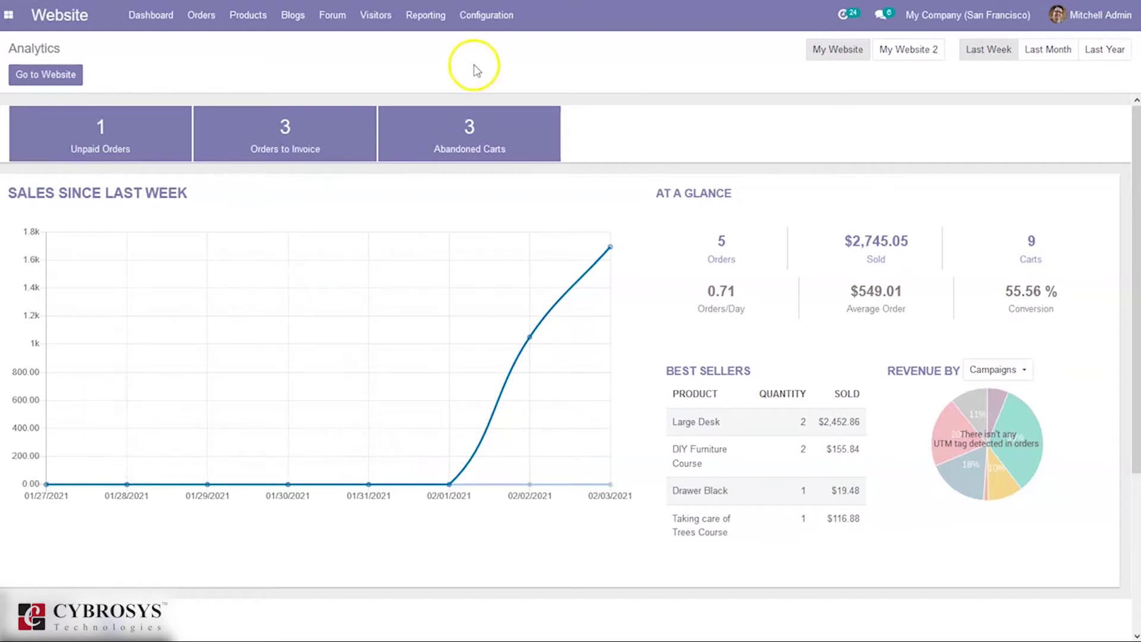
Open the general Settings from Website Configuration and filter them by 'online'.
left_click(483, 18)
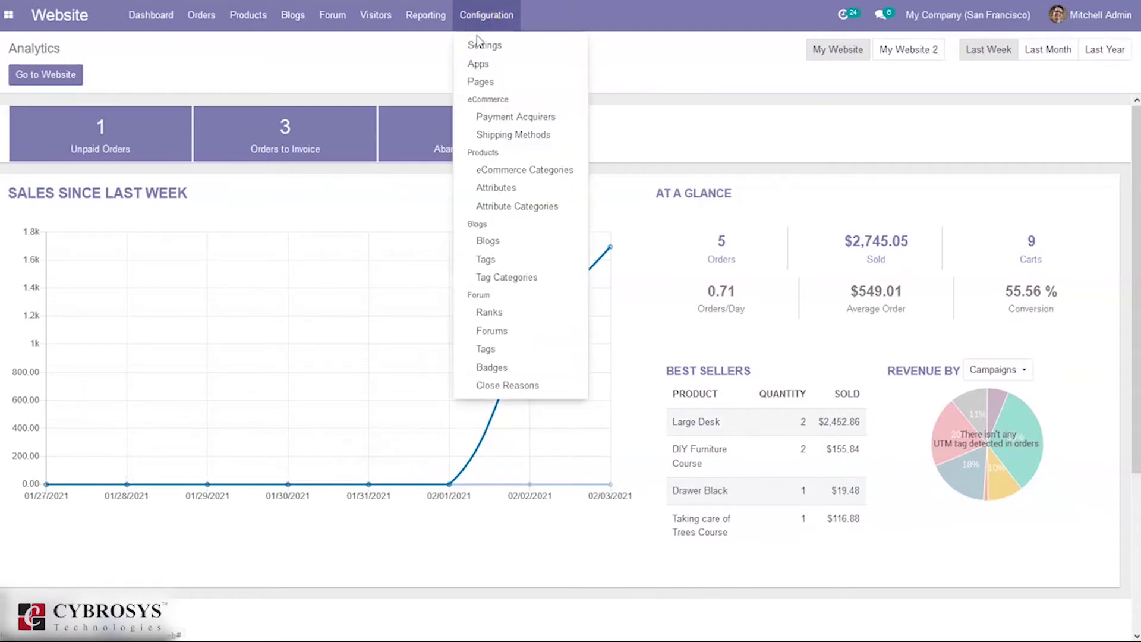
left_click(478, 45)
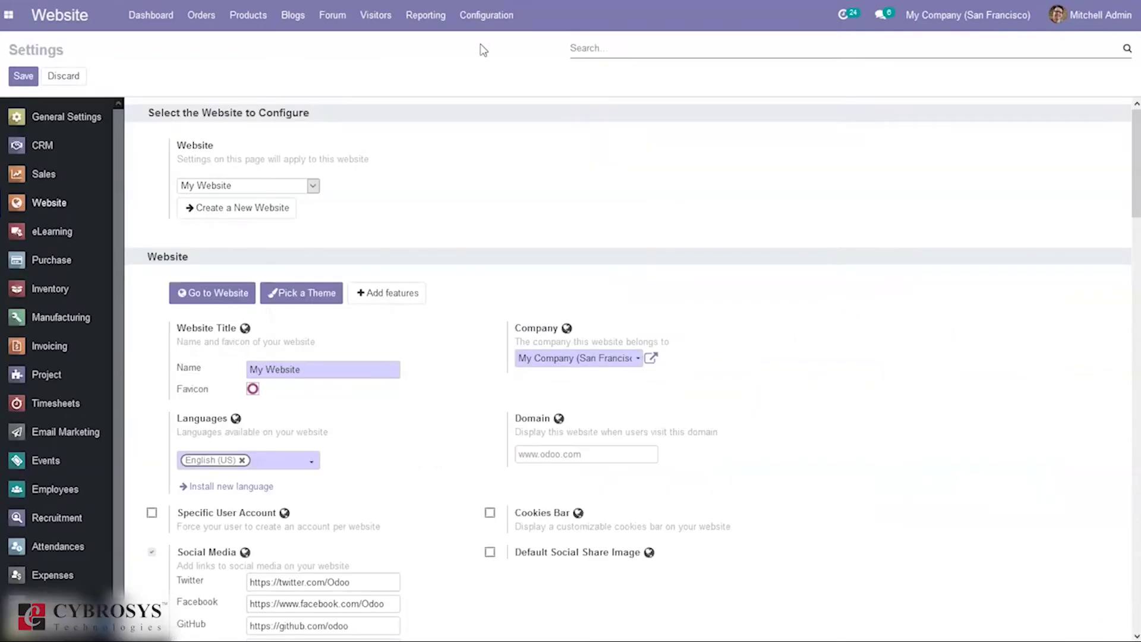
type("online")
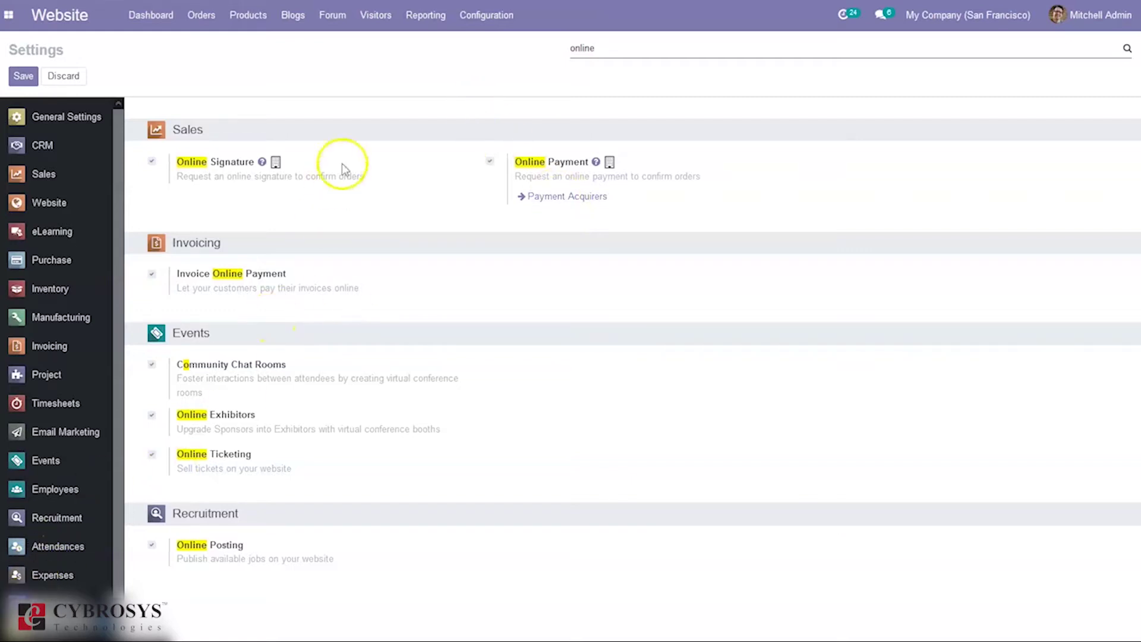
Open the Payment Acquirers list and scroll through its 14 provider cards.
left_click(488, 18)
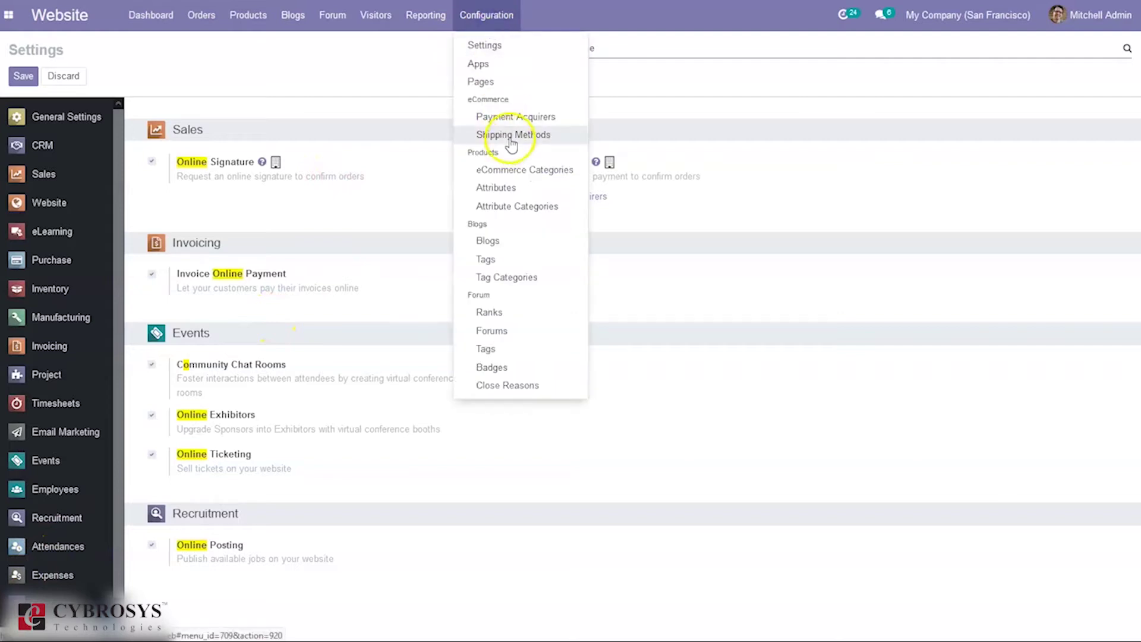
left_click(501, 115)
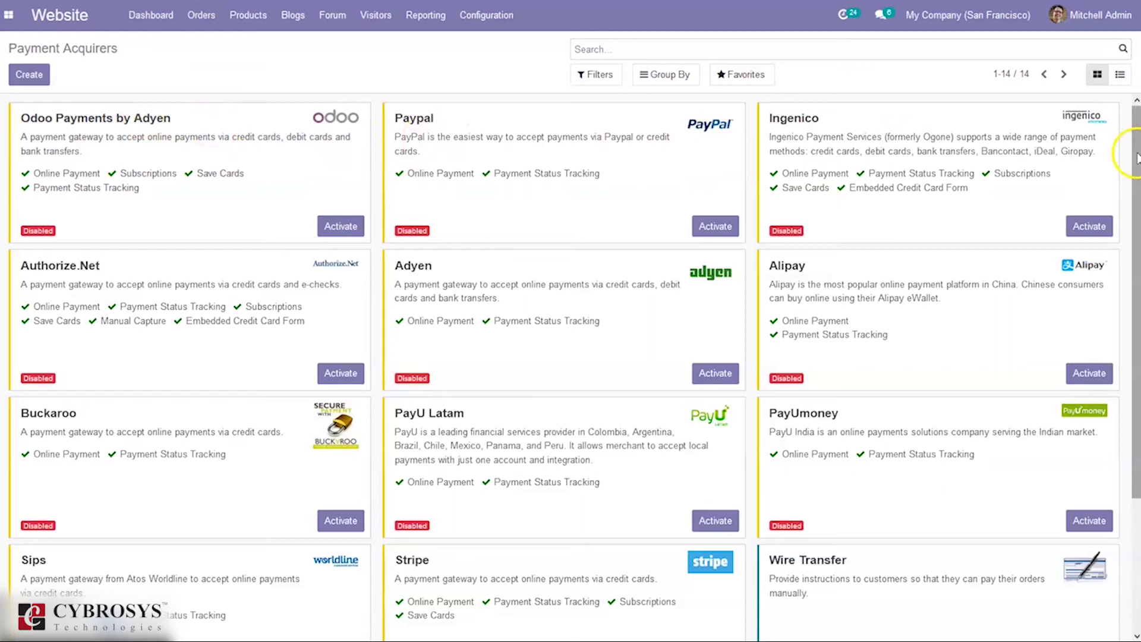
mouse_move(1135, 152)
left_mouse_down()
mouse_move(1135, 263)
mouse_move(1136, 172)
left_mouse_up()
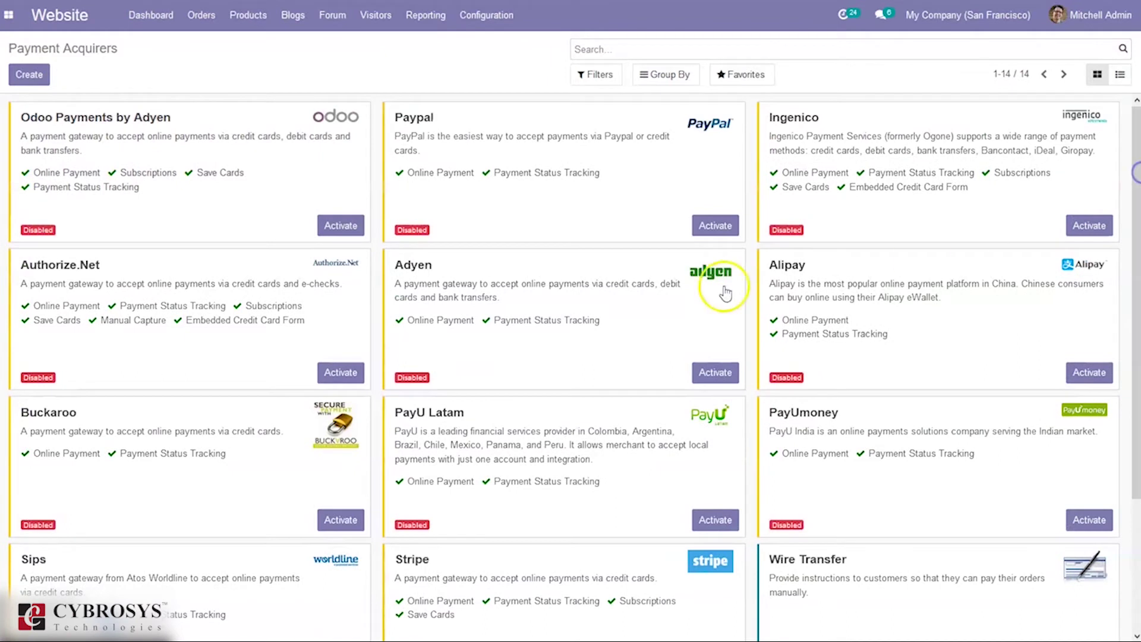
left_click(716, 227)
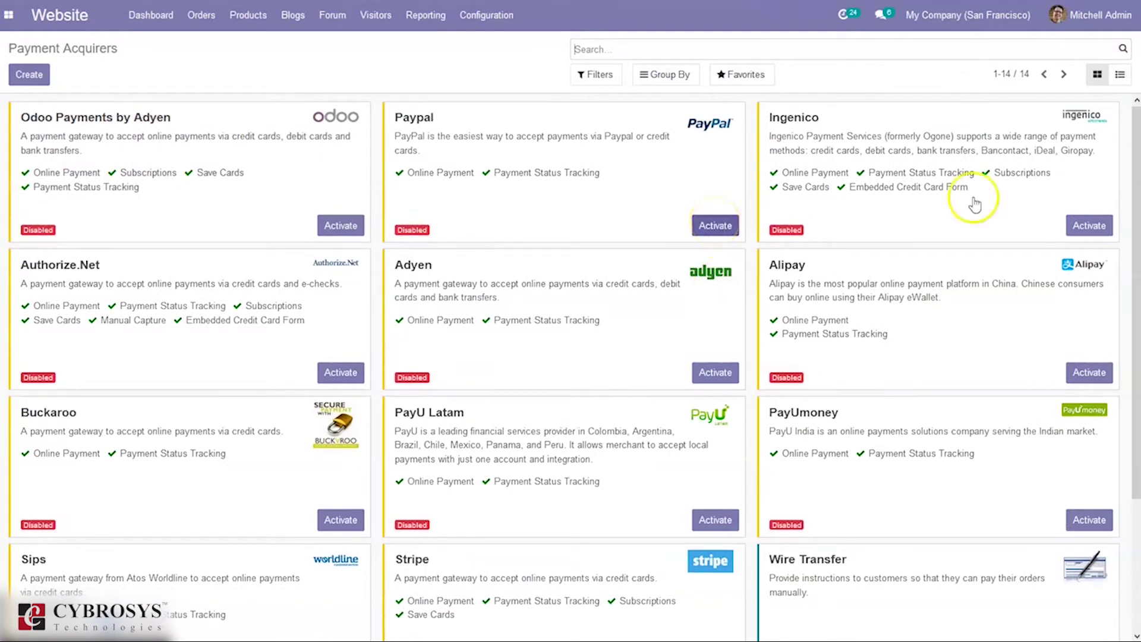
left_click_drag(1137, 199, 1138, 391)
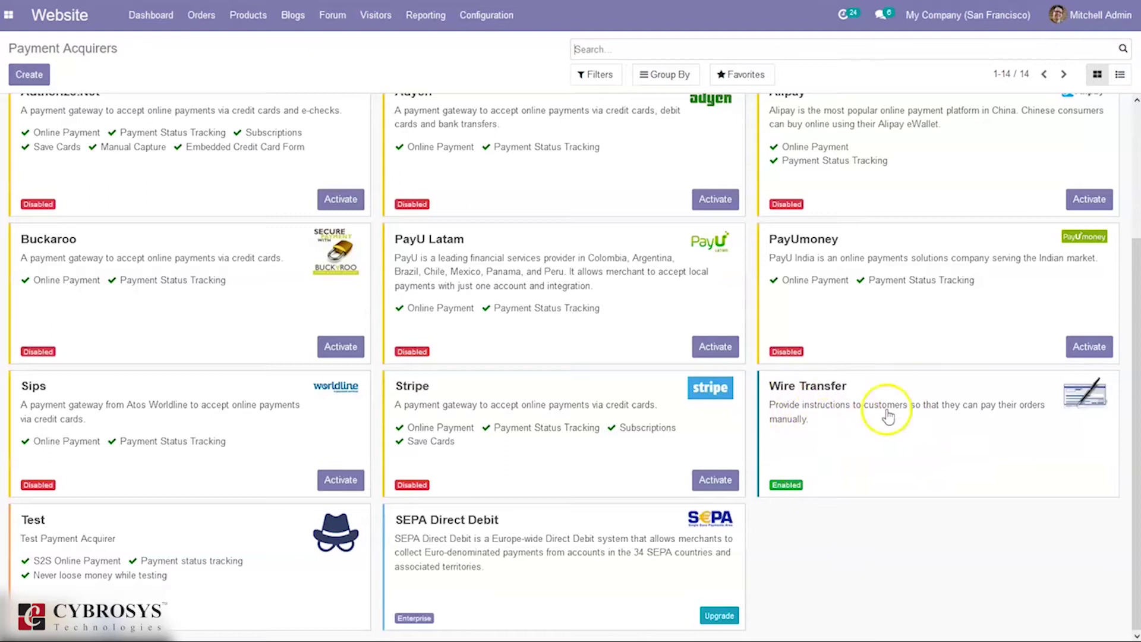
left_click_drag(1133, 402, 1134, 219)
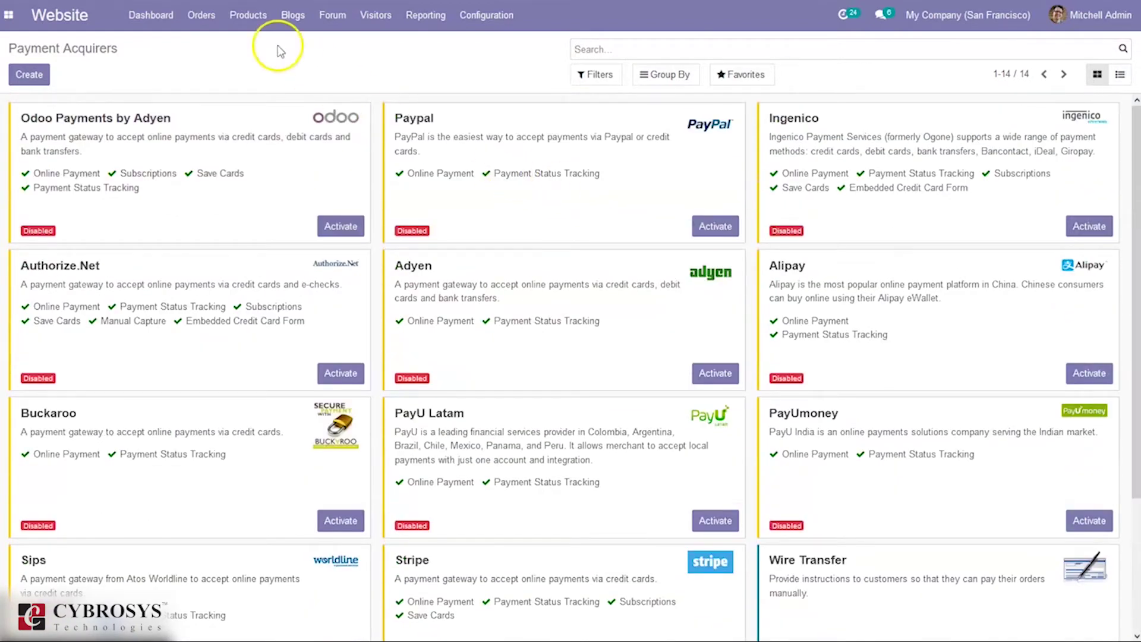
Create a new acquirer named 'Test', set it to Test Mode, and review its Messages tab.
left_click(29, 74)
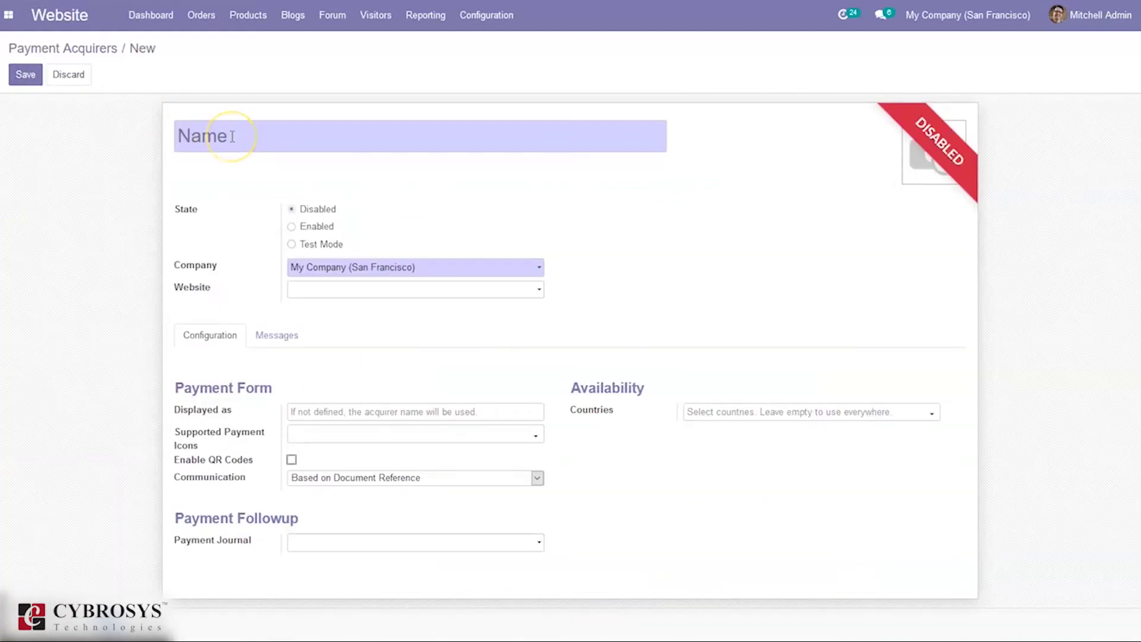
type("Test")
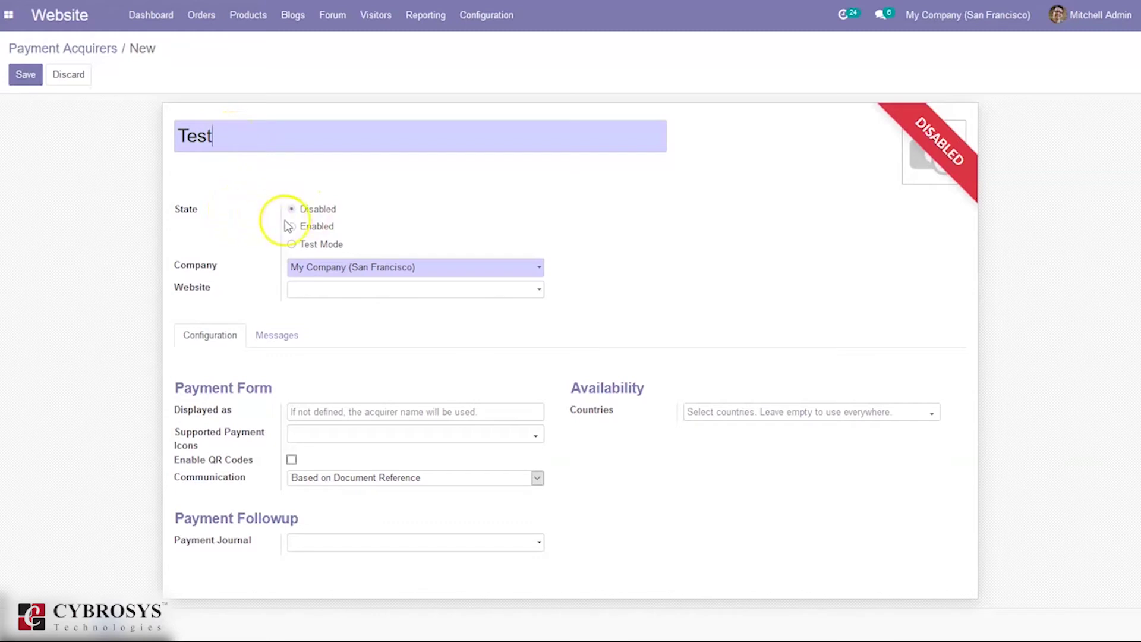
left_click(318, 245)
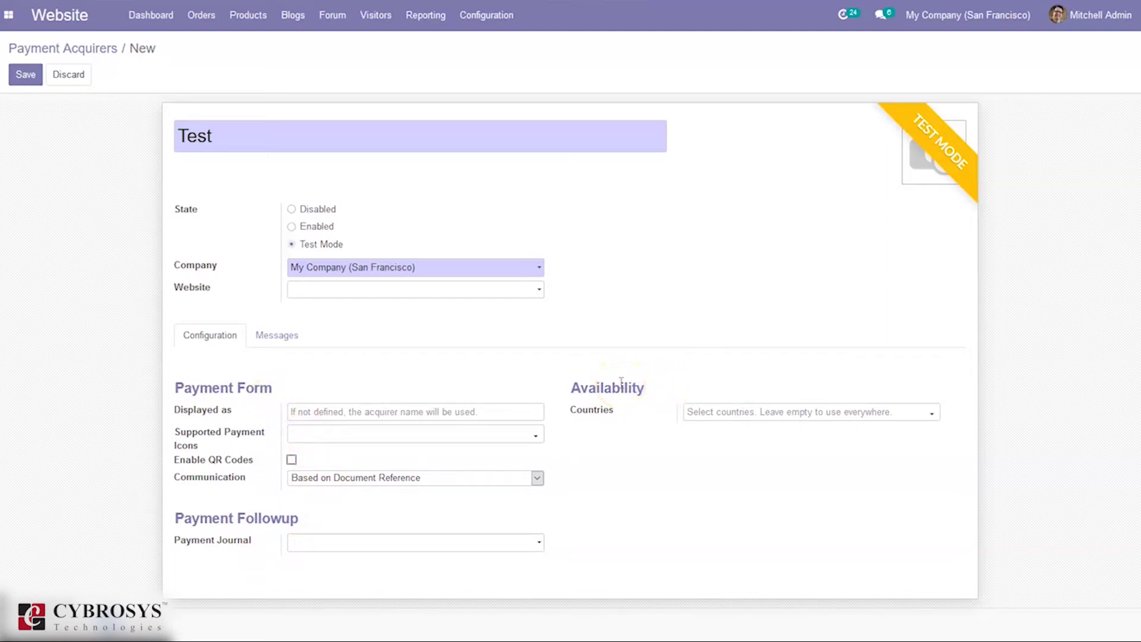
left_click(282, 339)
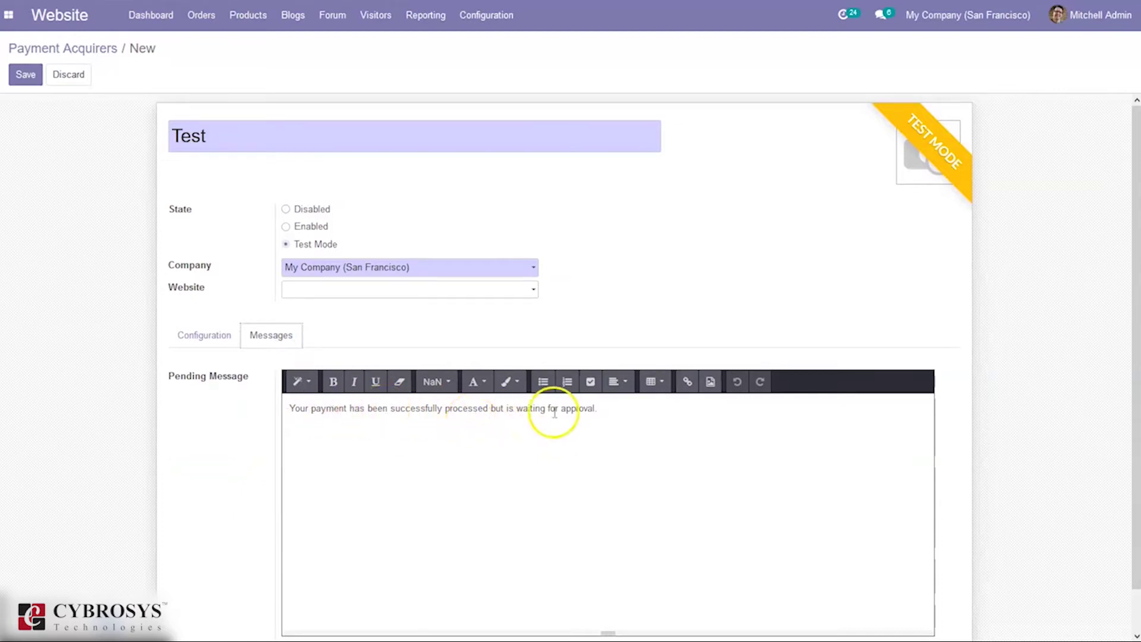
scroll(1135, 324, "down", 1)
scroll(1132, 285, "up", 1)
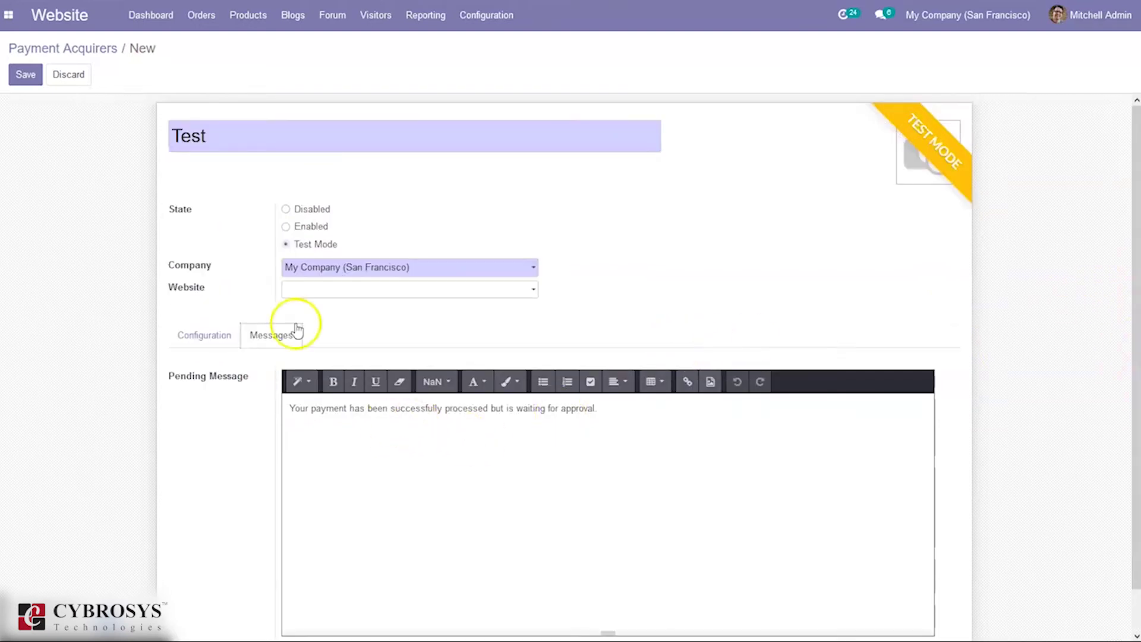
Save the Test acquirer and check it now appears among the 15 acquirers.
left_click(36, 74)
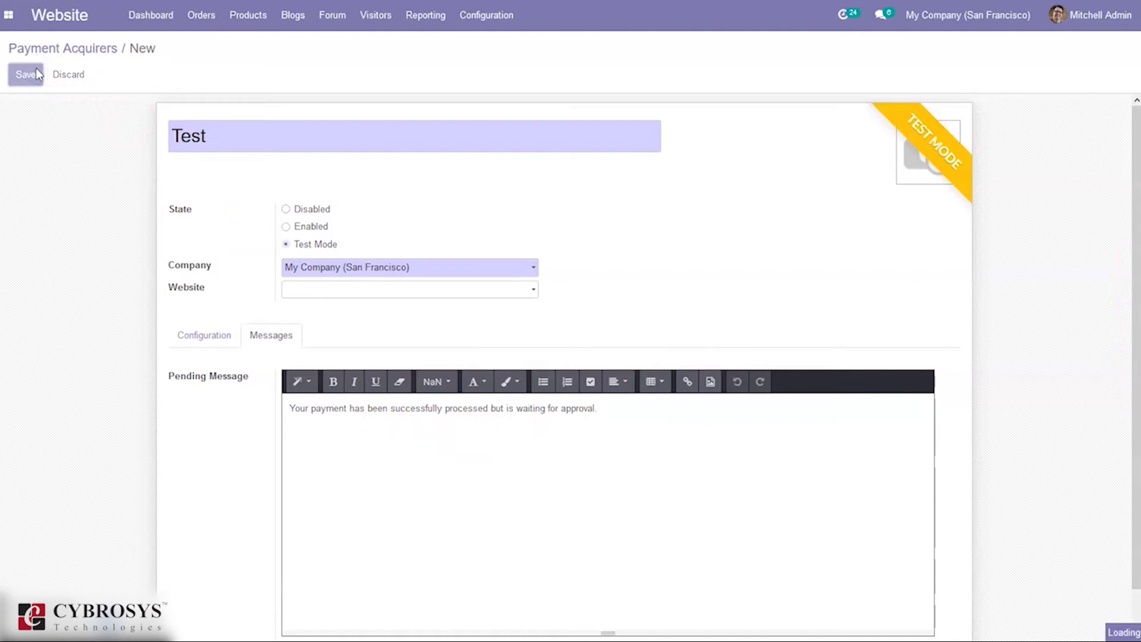
left_click(89, 52)
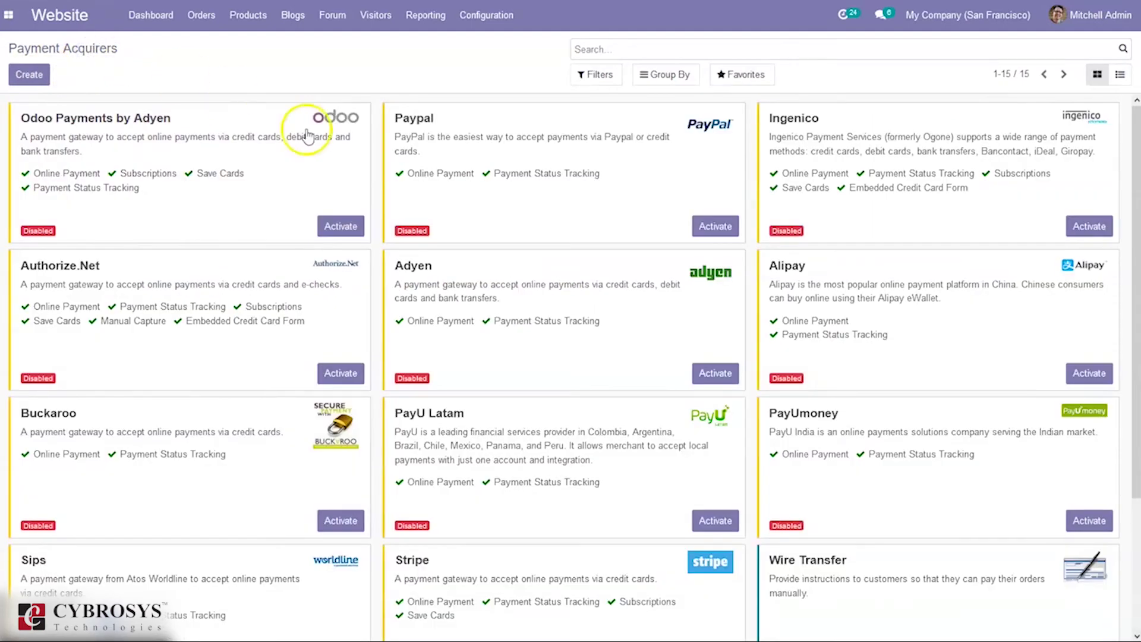
scroll(1128, 191, "down", 3)
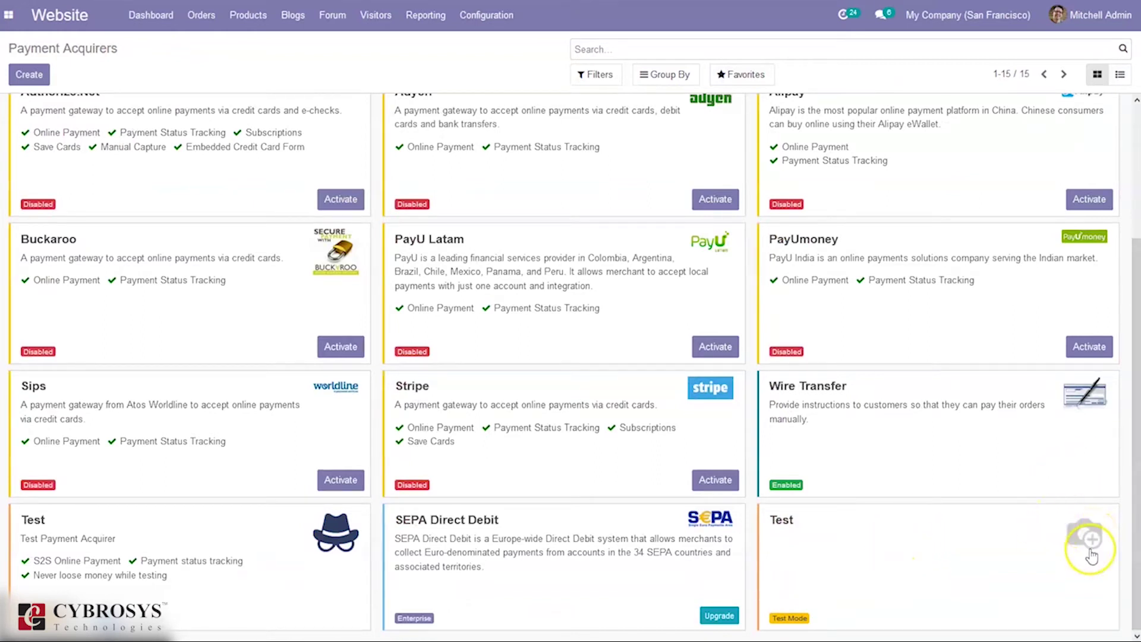
left_click_drag(1133, 516, 1136, 292)
left_click(147, 26)
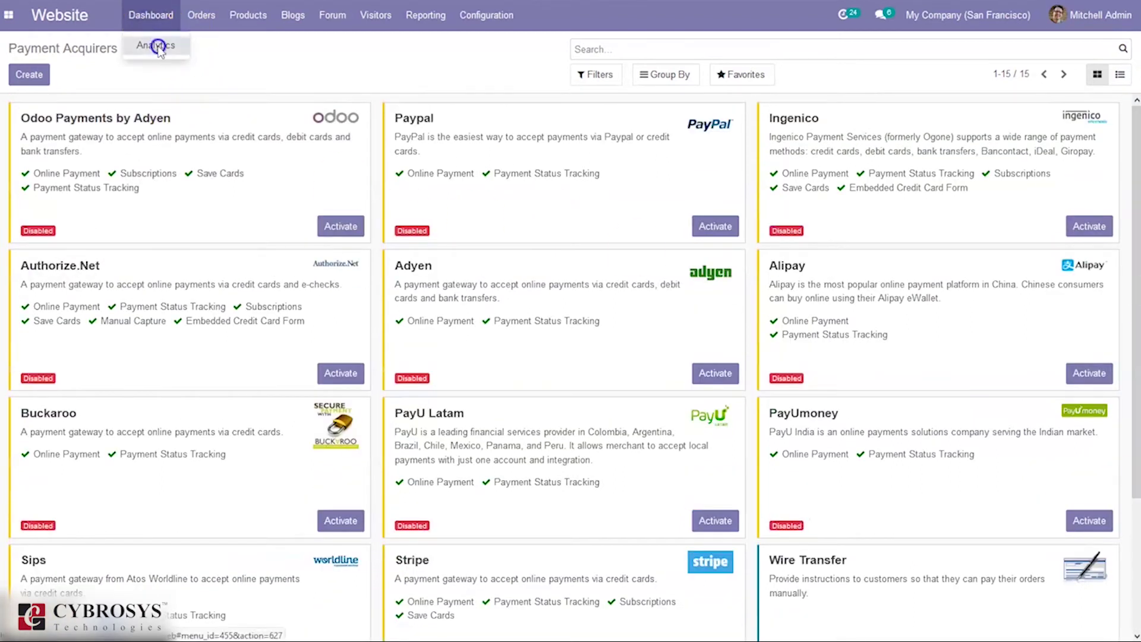
Go to the public website shop and open the Customizable Desk (CONFIG) product page.
left_click(158, 50)
left_click(50, 75)
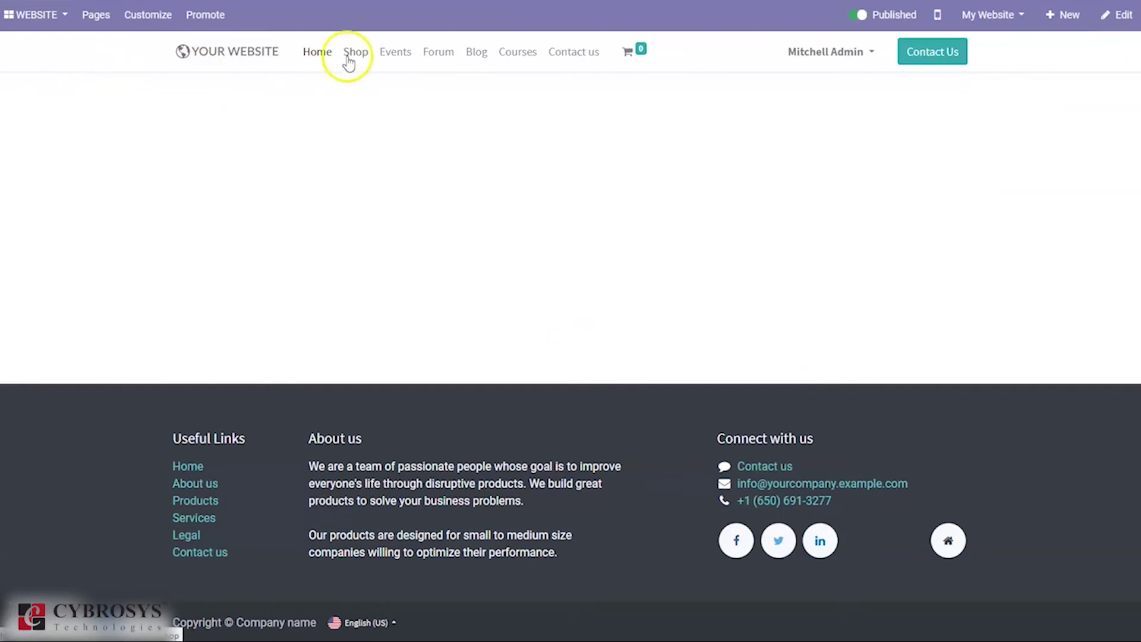
left_click(355, 59)
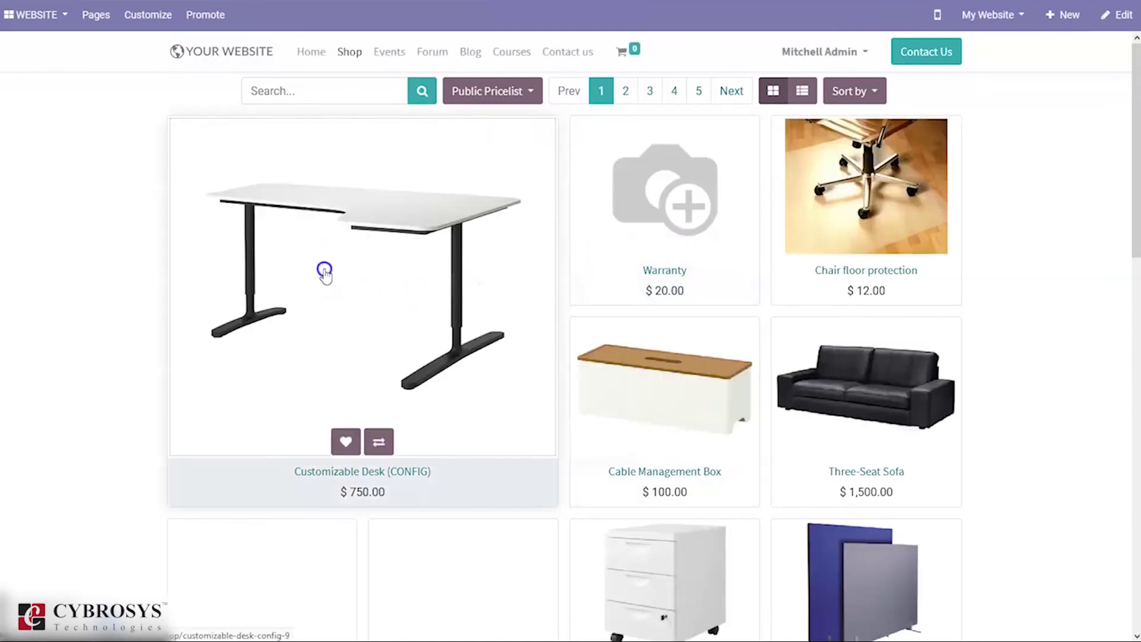
left_click(172, 506)
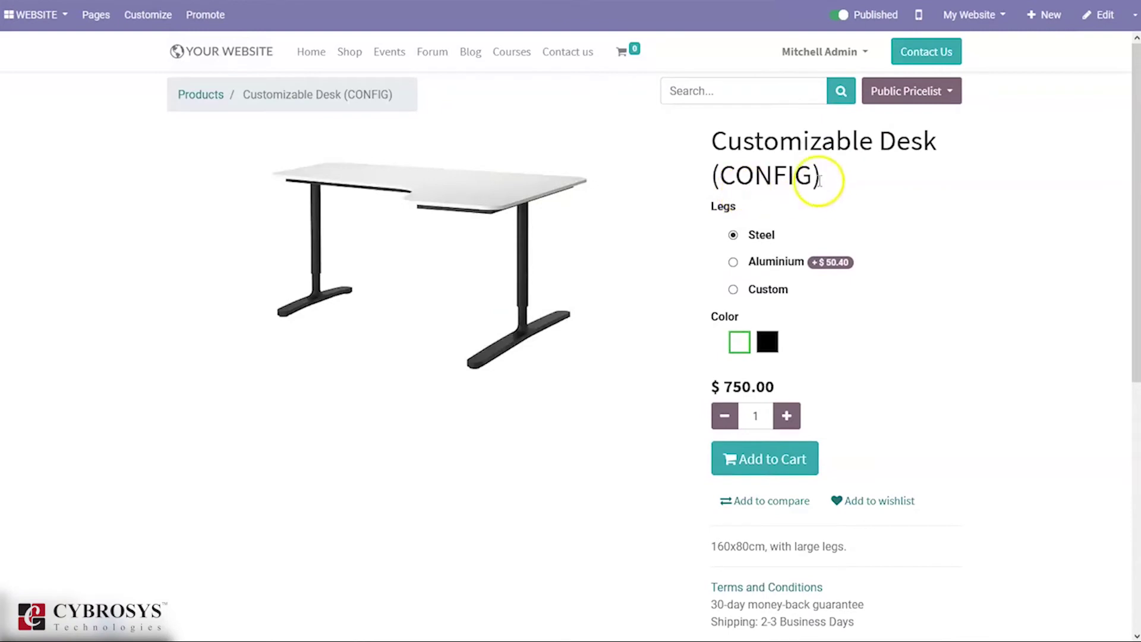
Add two Customizable Desks with steel legs to the cart, $1,200.00 total.
left_click(766, 262)
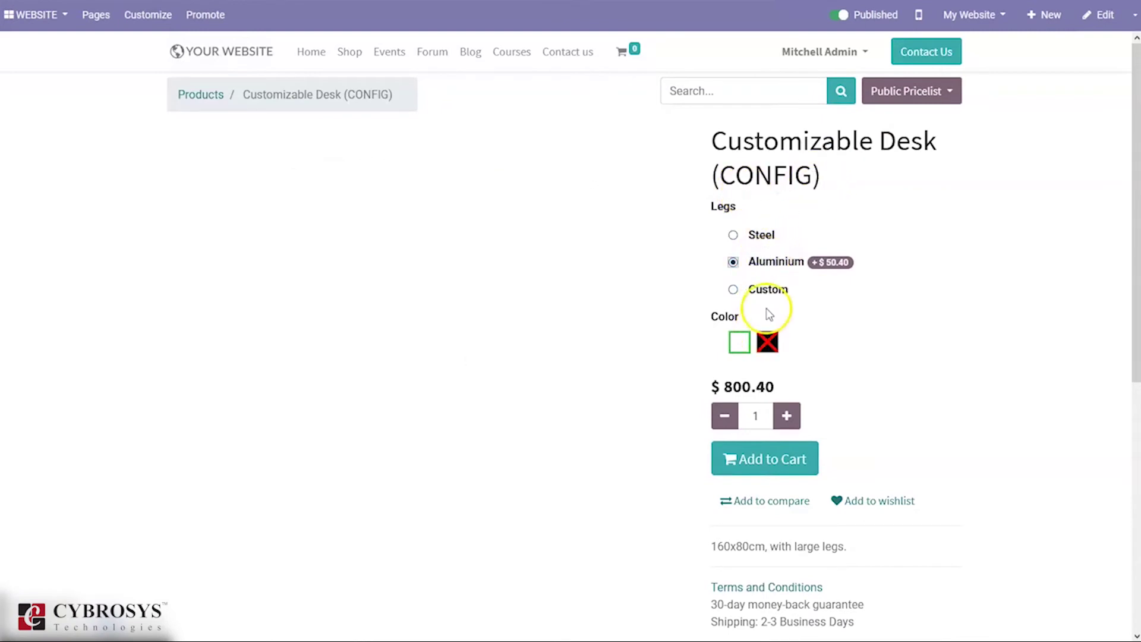
left_click(752, 234)
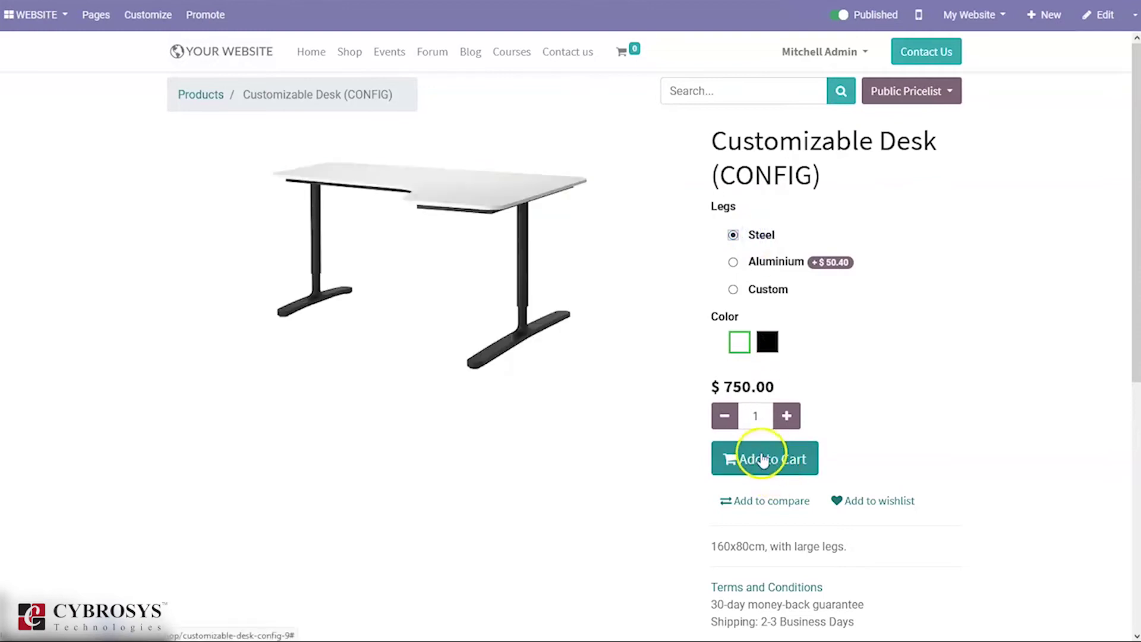
left_click(785, 416)
left_click(739, 459)
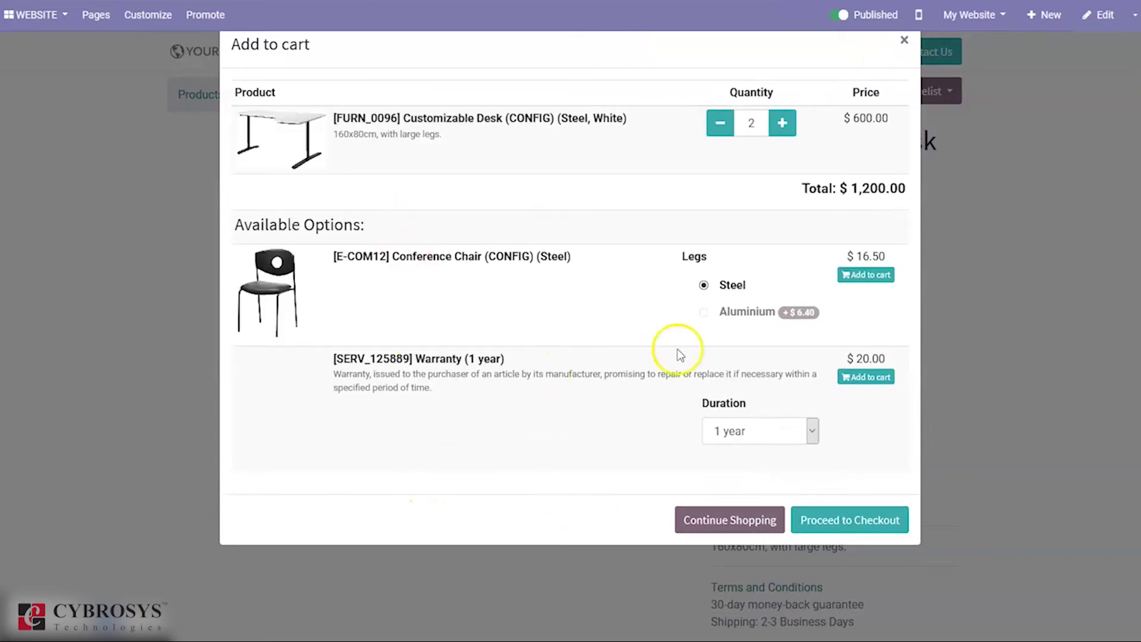
Add the Conference Chair option and check out to Confirm Order, where Test payment is offered.
left_click(866, 276)
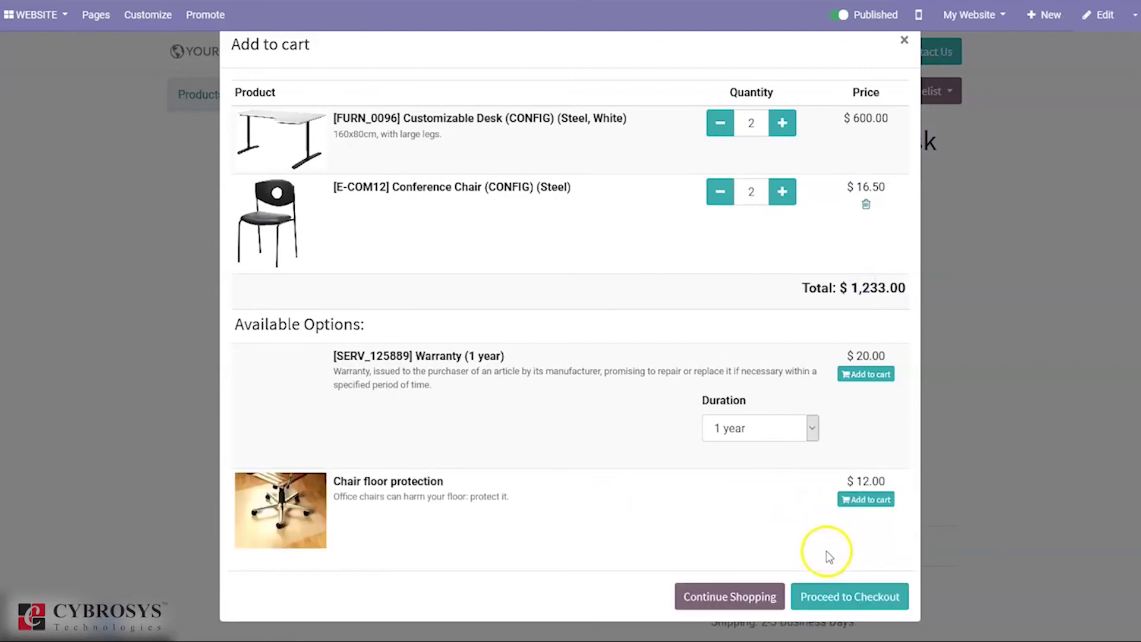
left_click(818, 594)
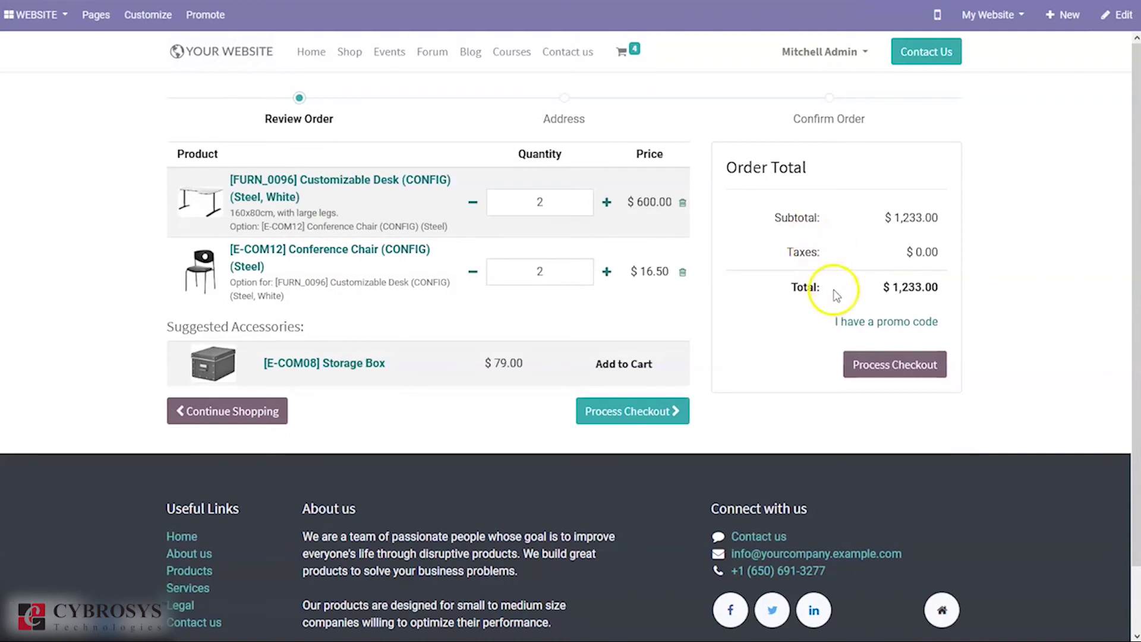
left_click(622, 414)
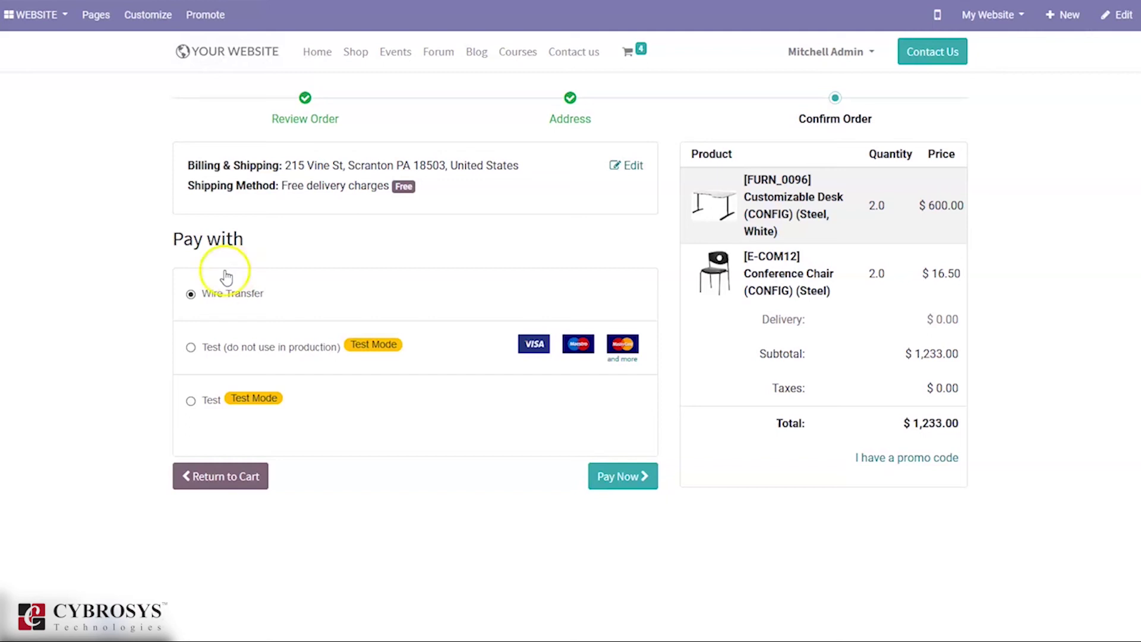
left_click(215, 297)
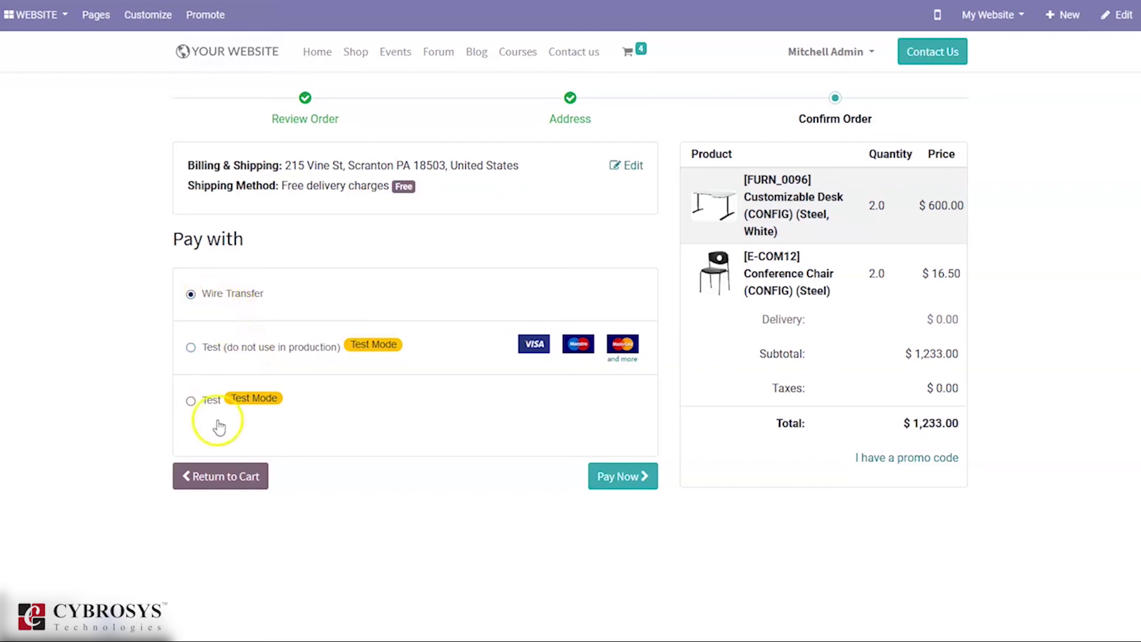
left_click(204, 401)
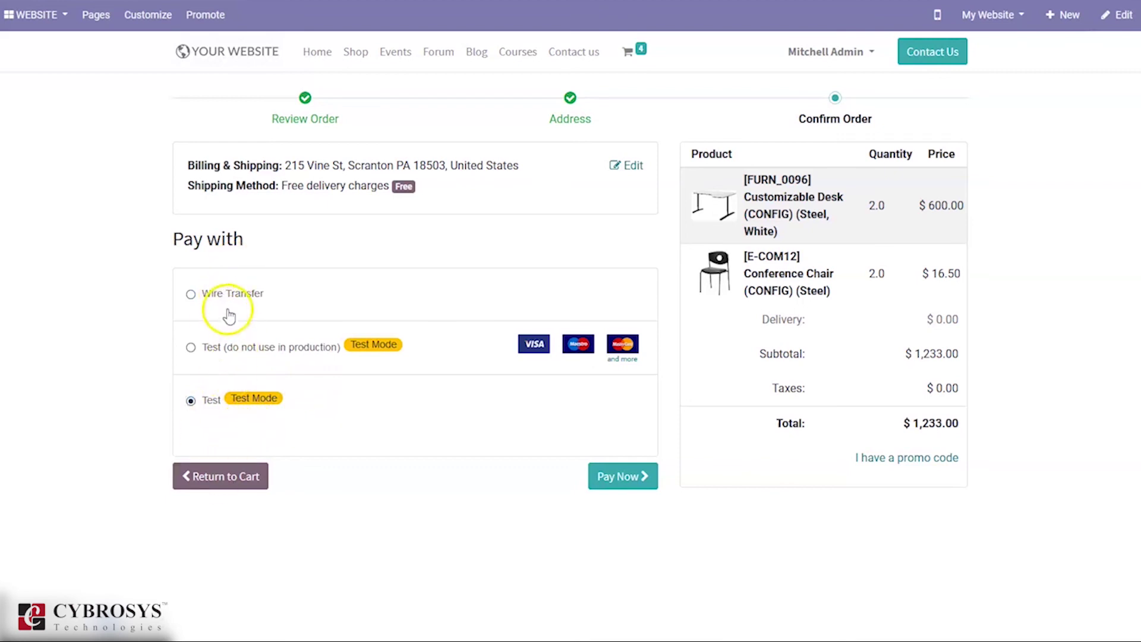
left_click(205, 294)
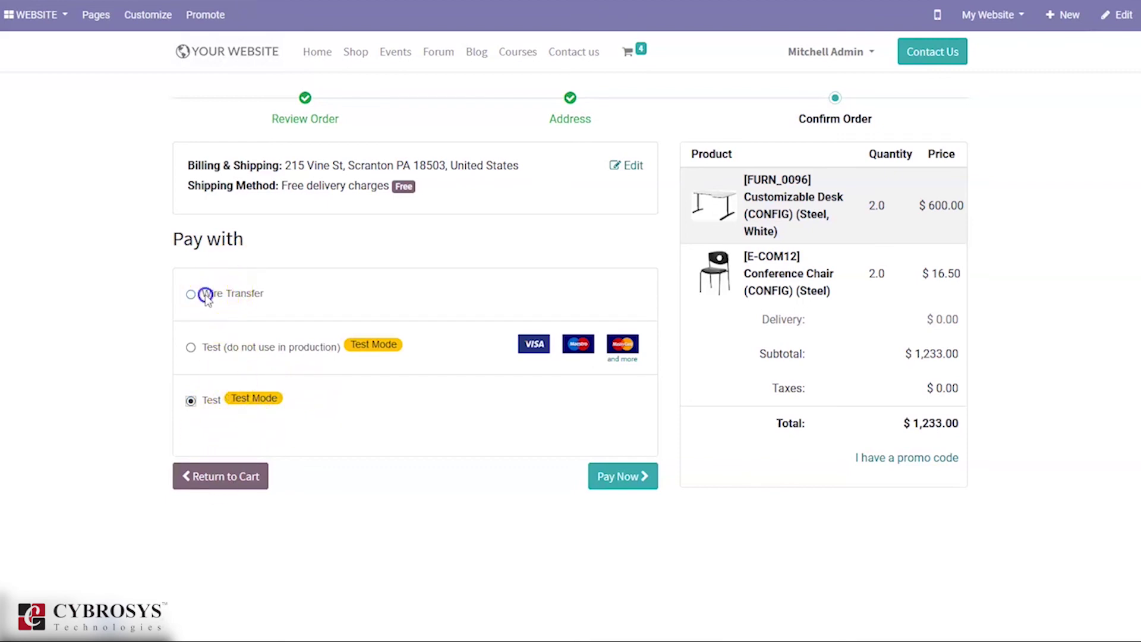